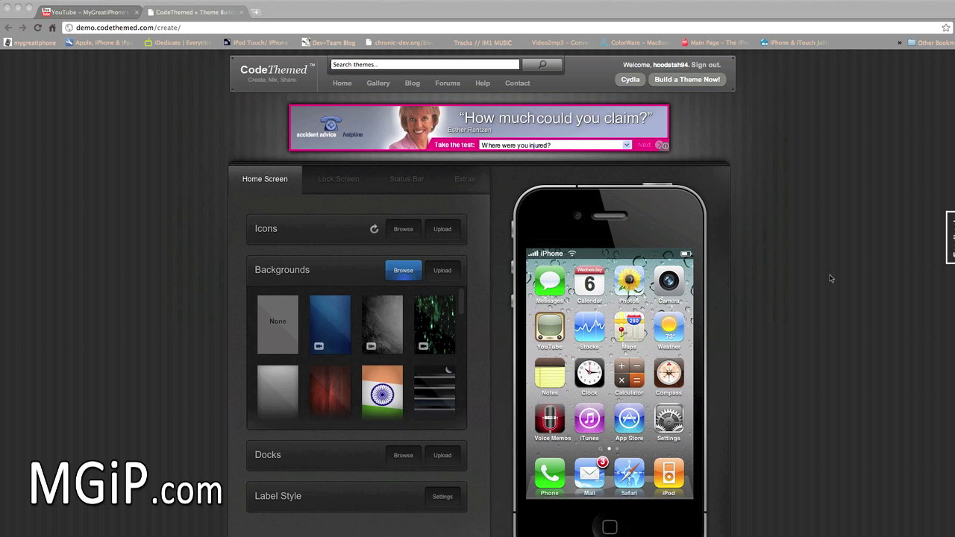
Load codethemed.com/create in a new Chrome tab via the 'codeth' omnibox suggestion.
click(255, 12)
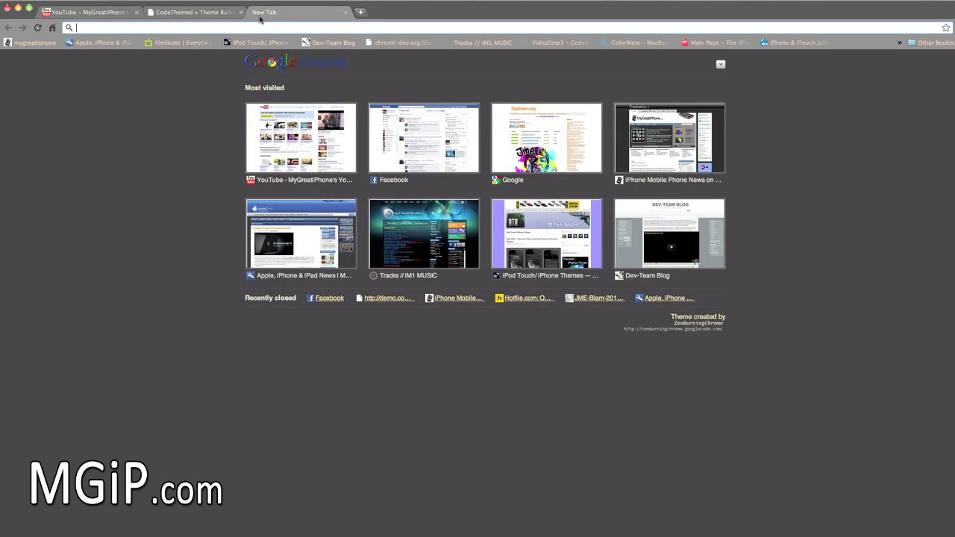
text(cod)
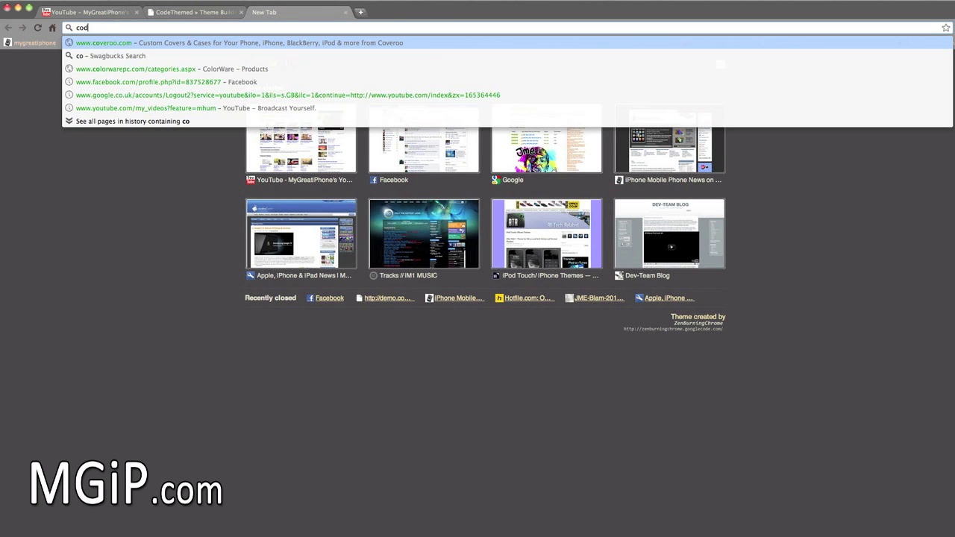
text(etheme)
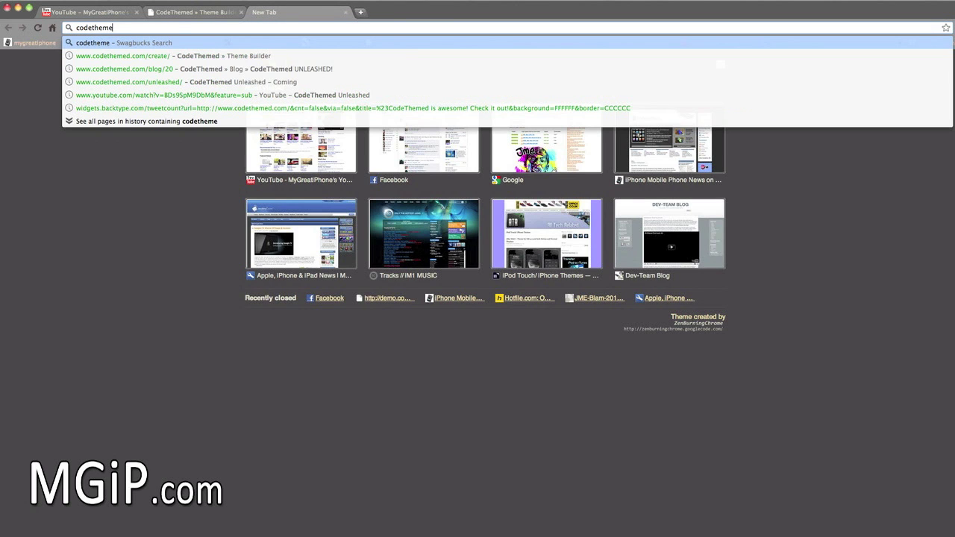
key(Down)
key(Return)
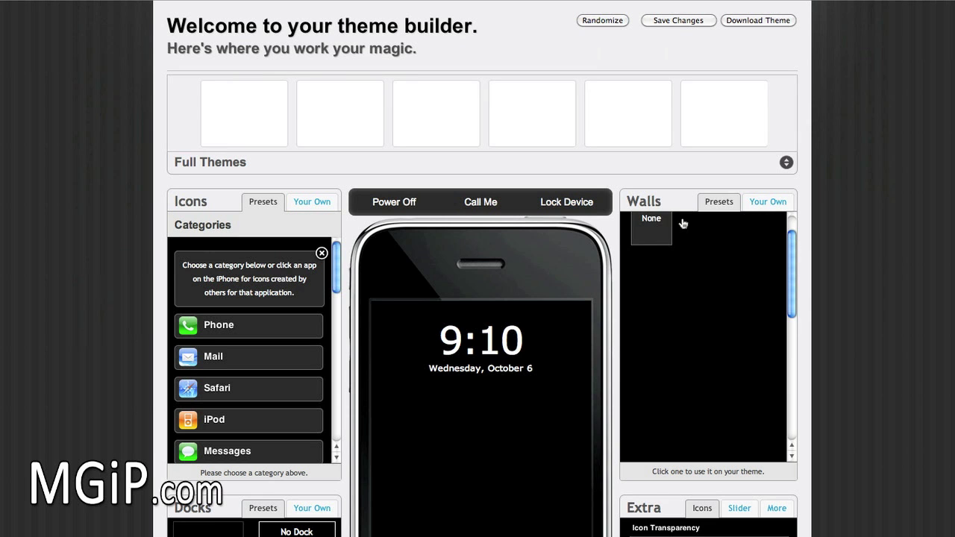
Scroll up and down through the original CodeThemed theme builder page.
scroll(12, 222, up, 3)
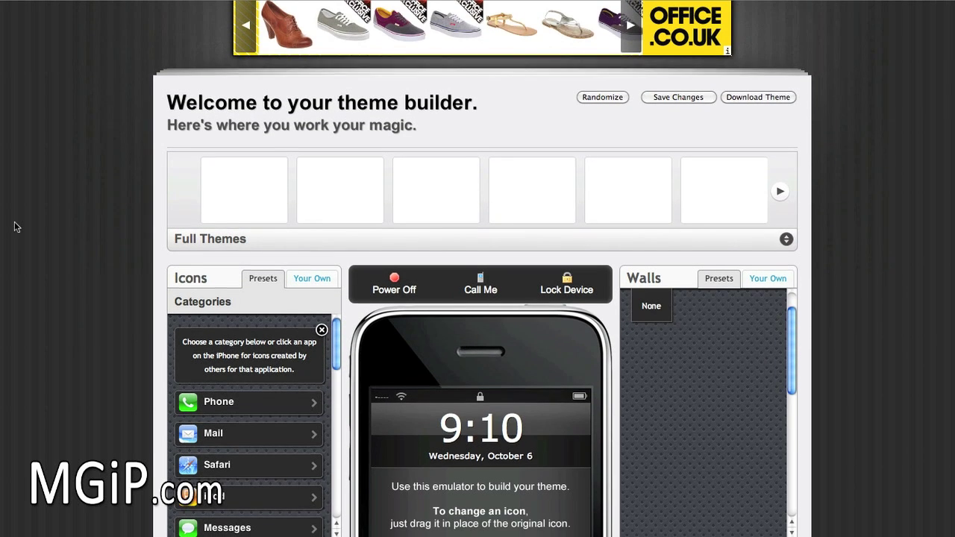
scroll(12, 227, down, 2)
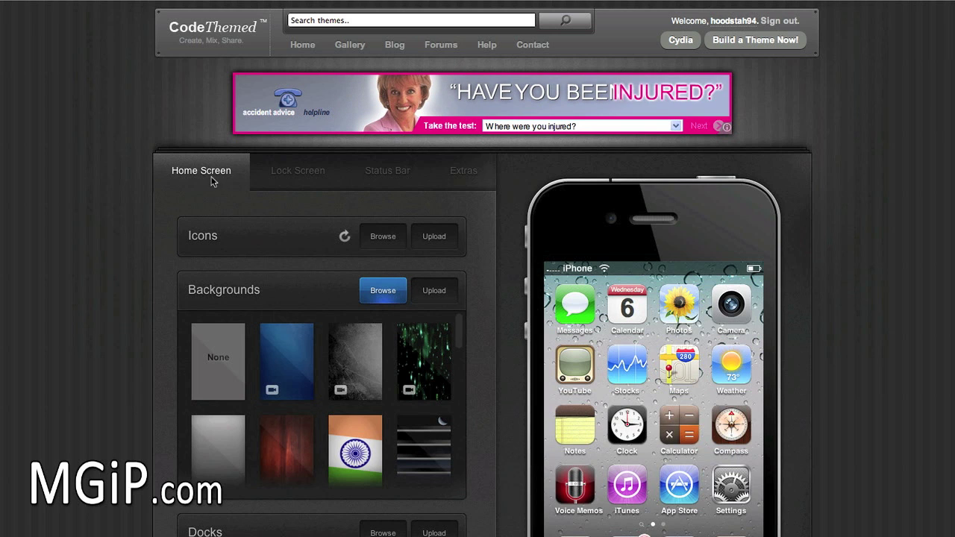
click(289, 174)
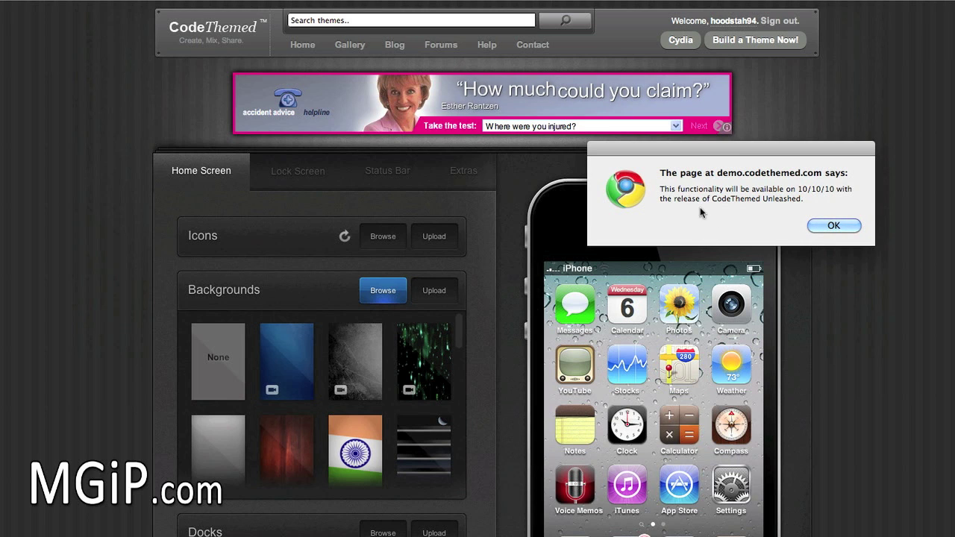
click(836, 224)
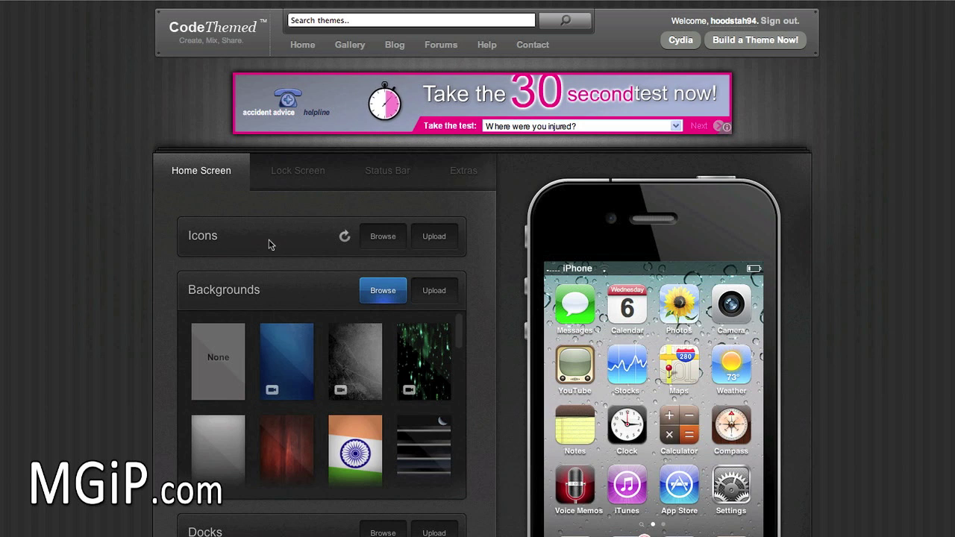
click(381, 237)
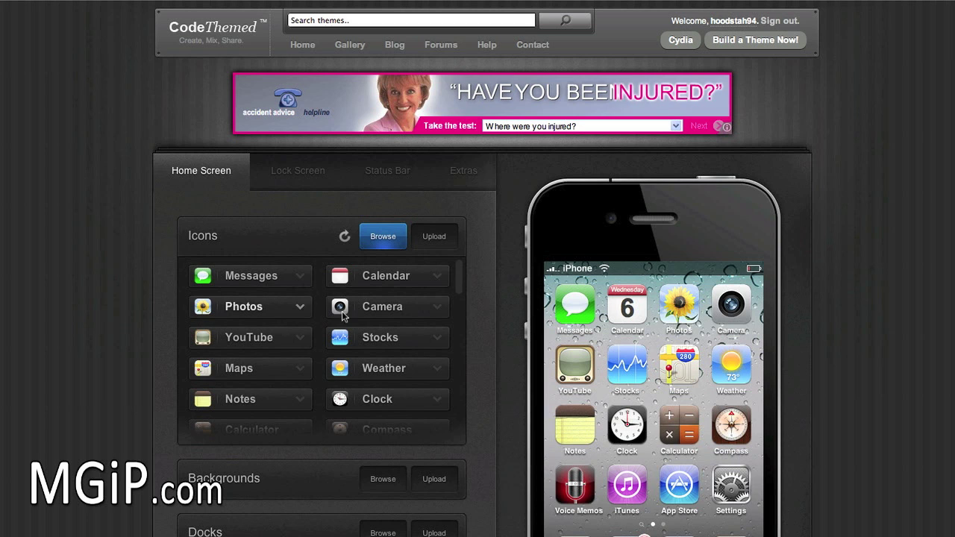
Scroll through the Icons app list and open the Messages icon gallery.
scroll(358, 322, down, 5)
scroll(355, 332, up, 5)
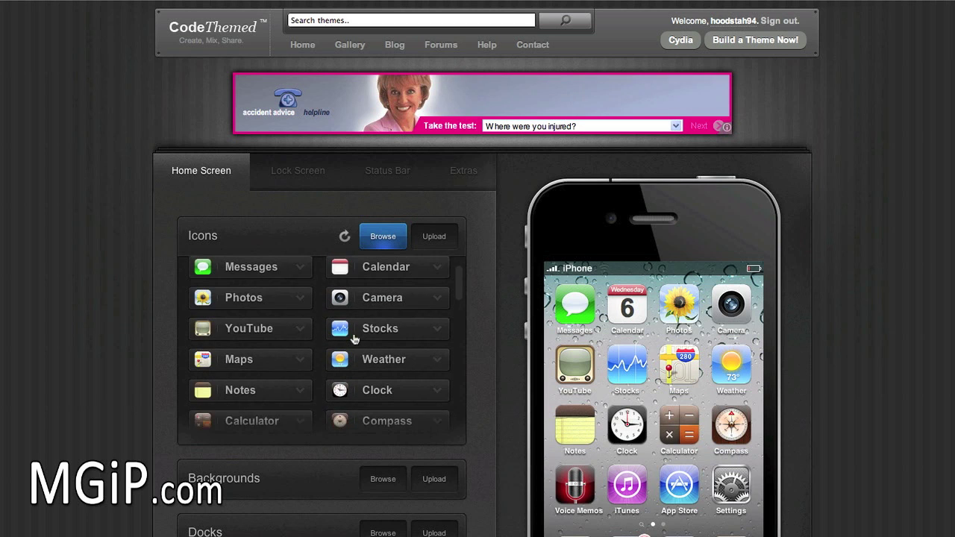
scroll(355, 340, down, 5)
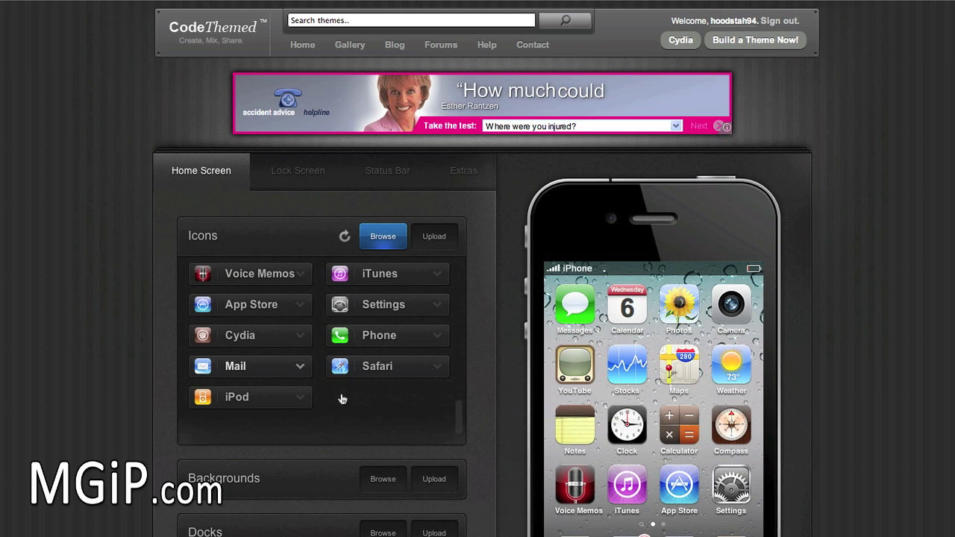
scroll(370, 398, up, 5)
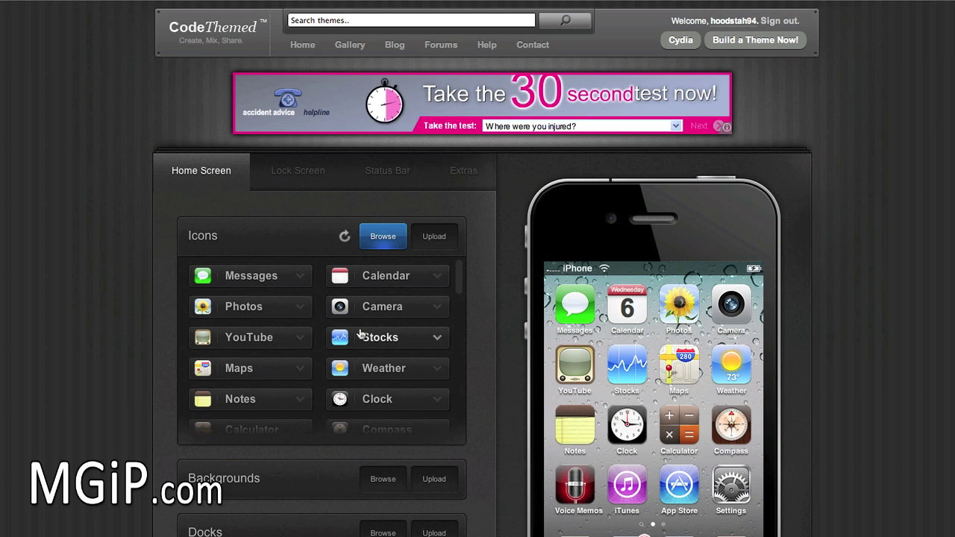
click(258, 276)
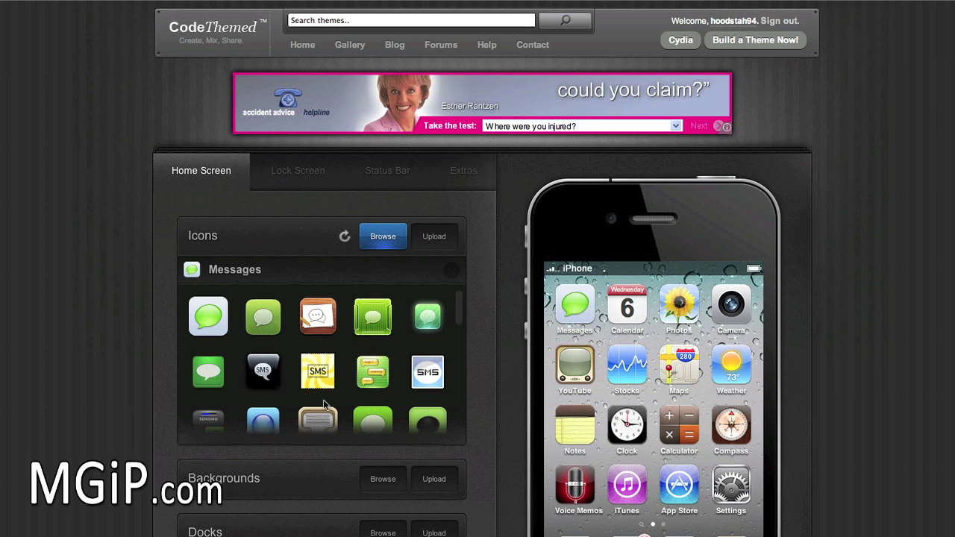
Compare brown and green Messages icons, settling on the green speech bubble.
click(322, 329)
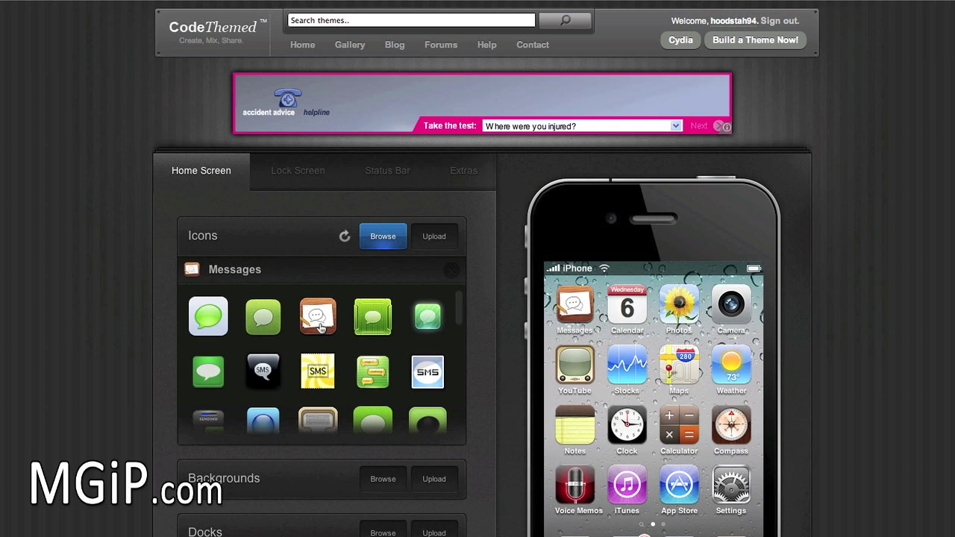
click(372, 327)
click(333, 327)
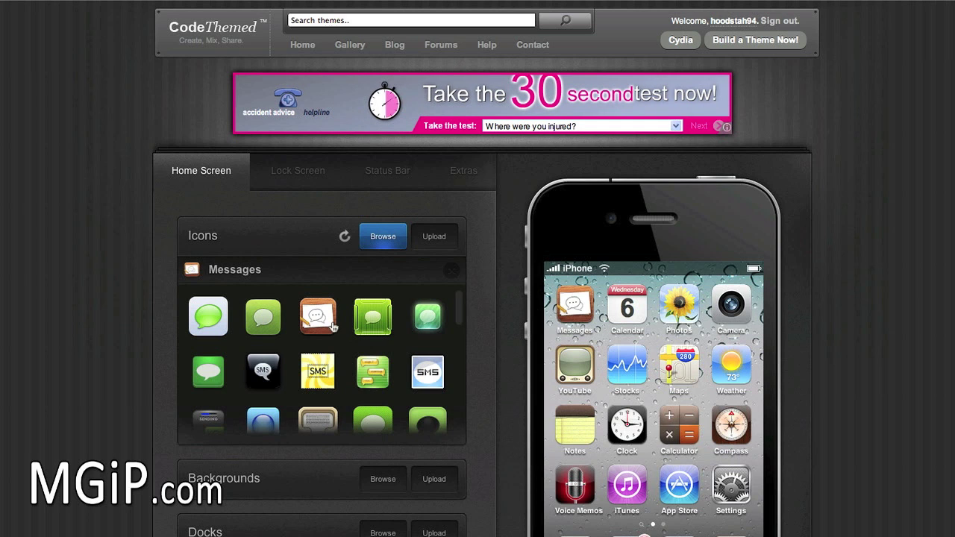
click(375, 316)
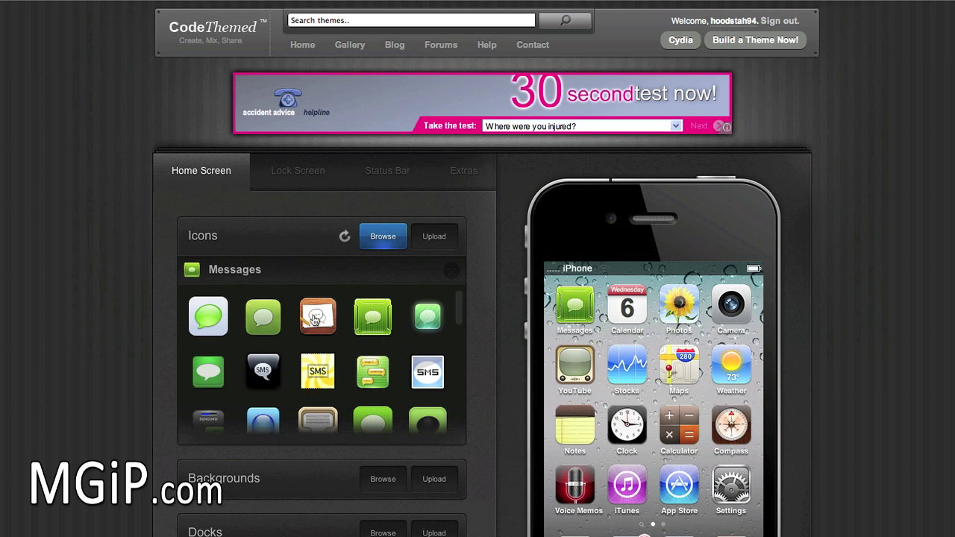
click(316, 321)
click(377, 327)
click(333, 327)
click(376, 328)
click(331, 327)
click(356, 327)
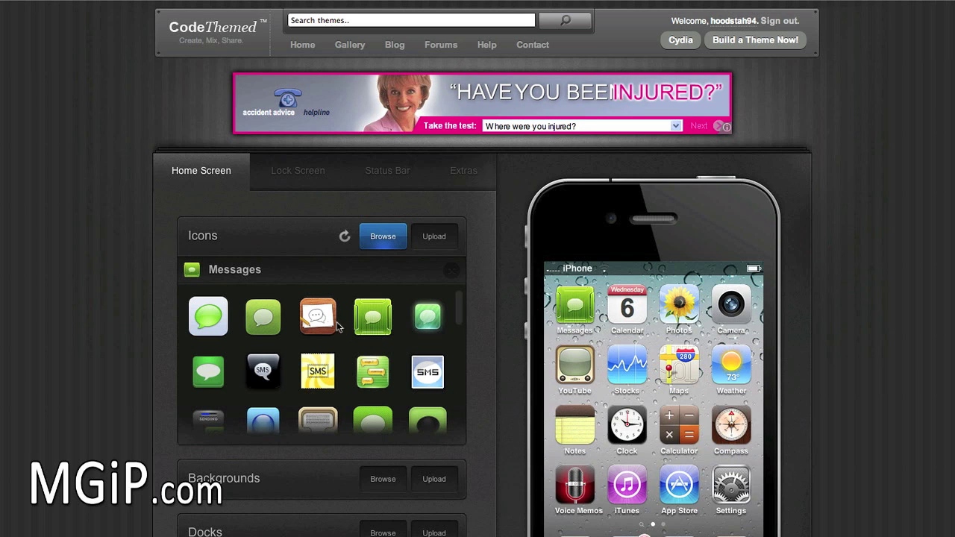
click(208, 323)
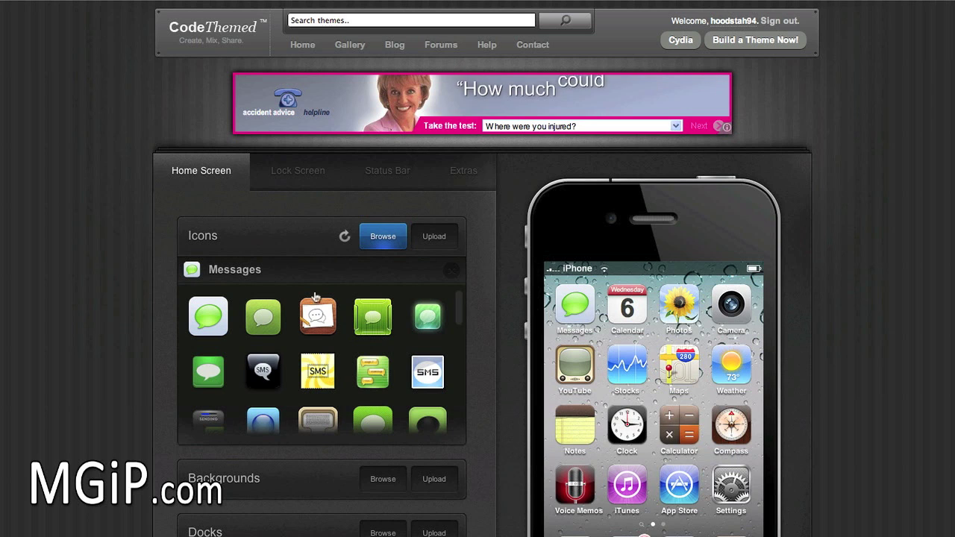
Try uploading a custom icon, dismiss the feature-not-available alert, and collapse the Messages set.
click(432, 238)
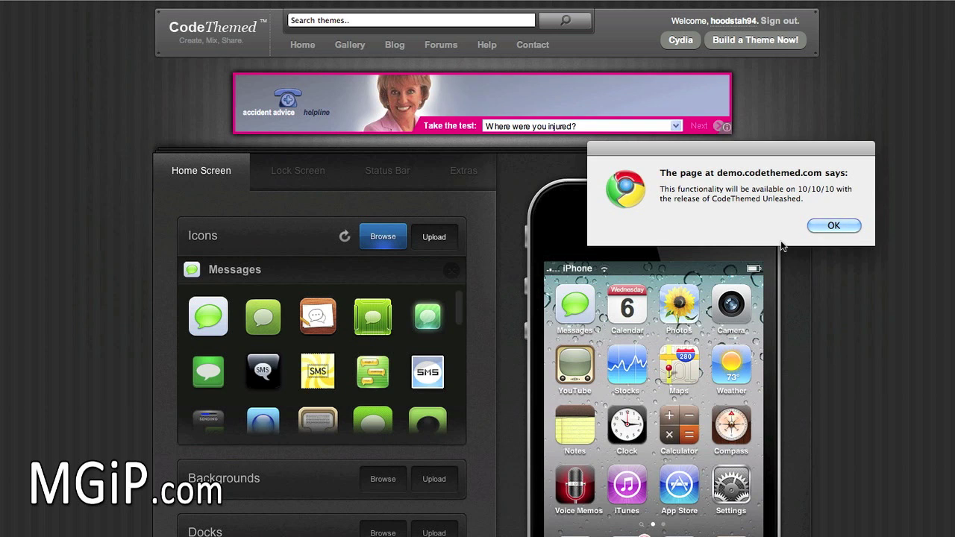
click(830, 226)
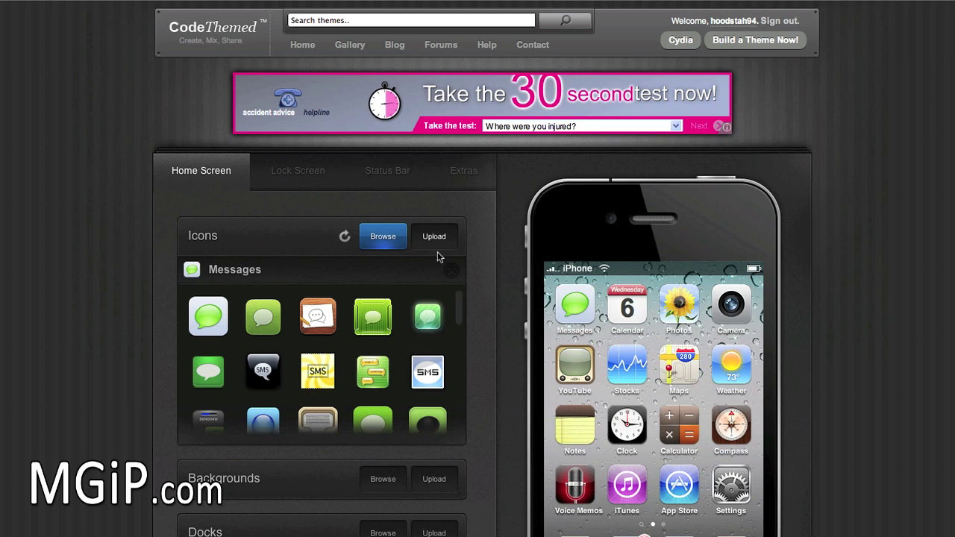
click(452, 274)
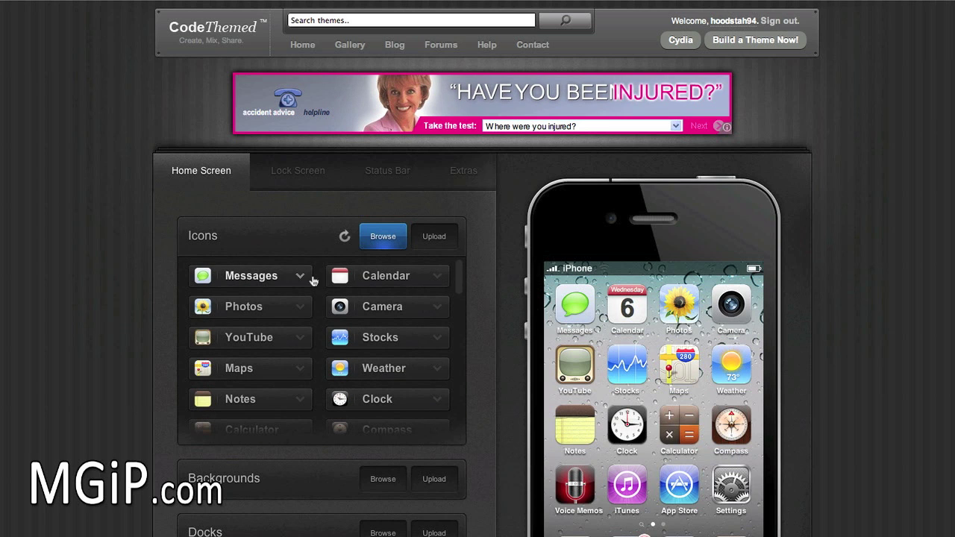
Replace the Compass icon with the brown square compass design.
scroll(377, 328, down, 3)
click(376, 339)
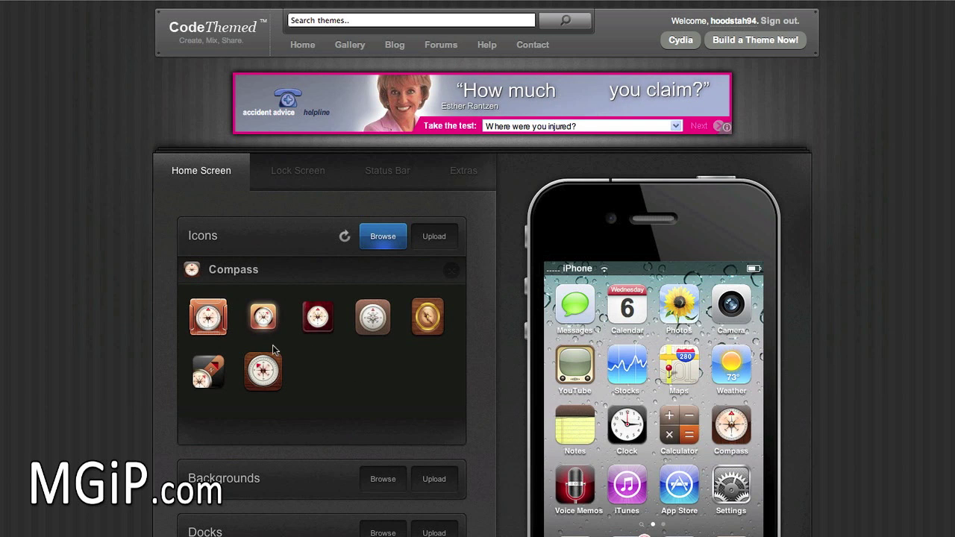
click(422, 326)
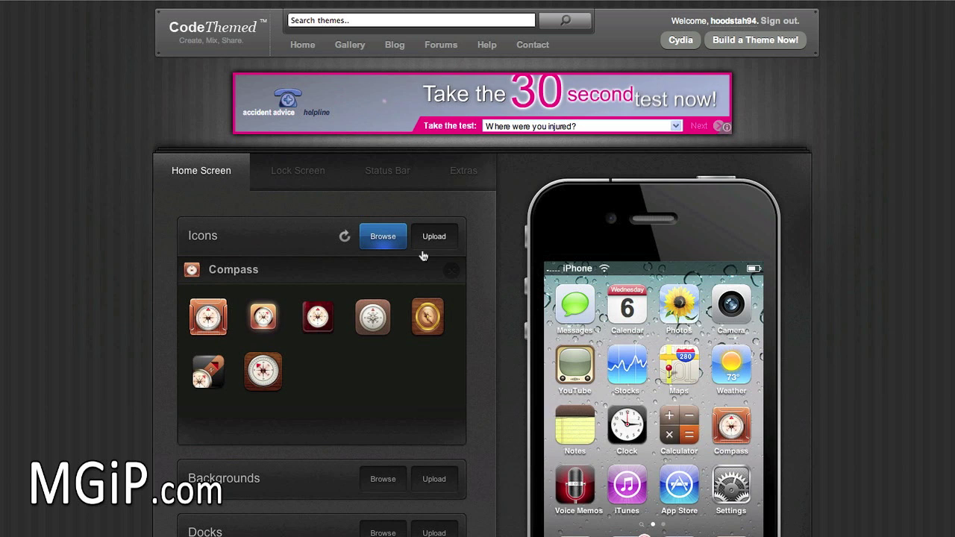
click(446, 272)
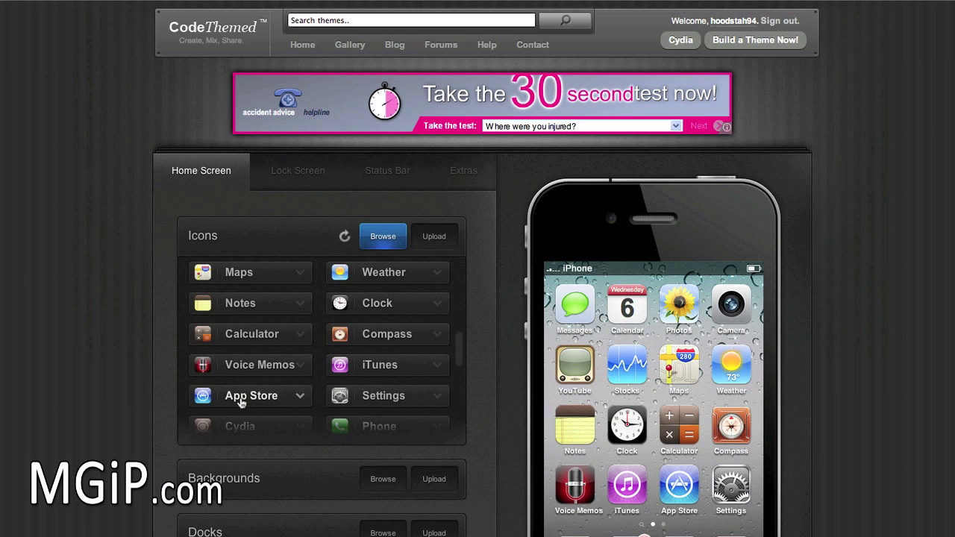
Apply the first light blue App Store icon design and return to the app list.
click(240, 401)
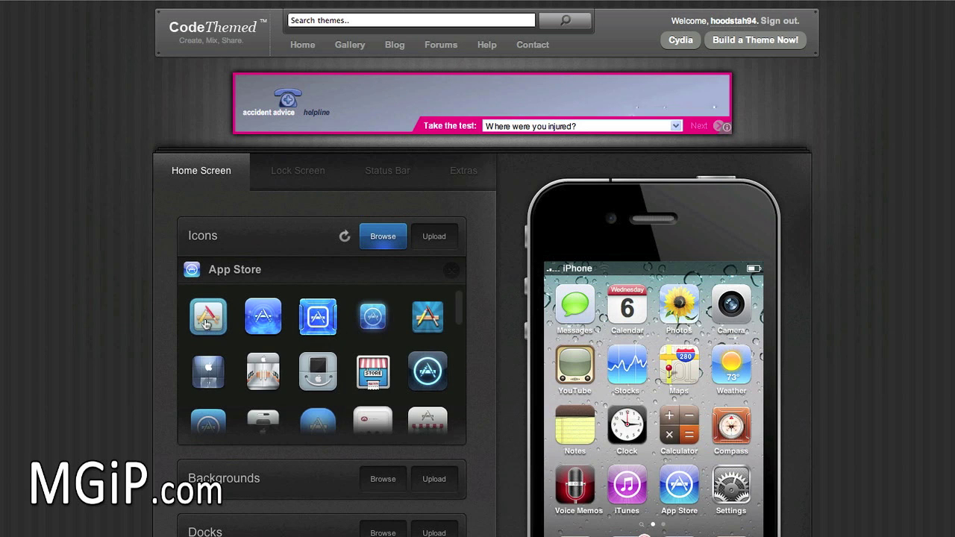
click(207, 323)
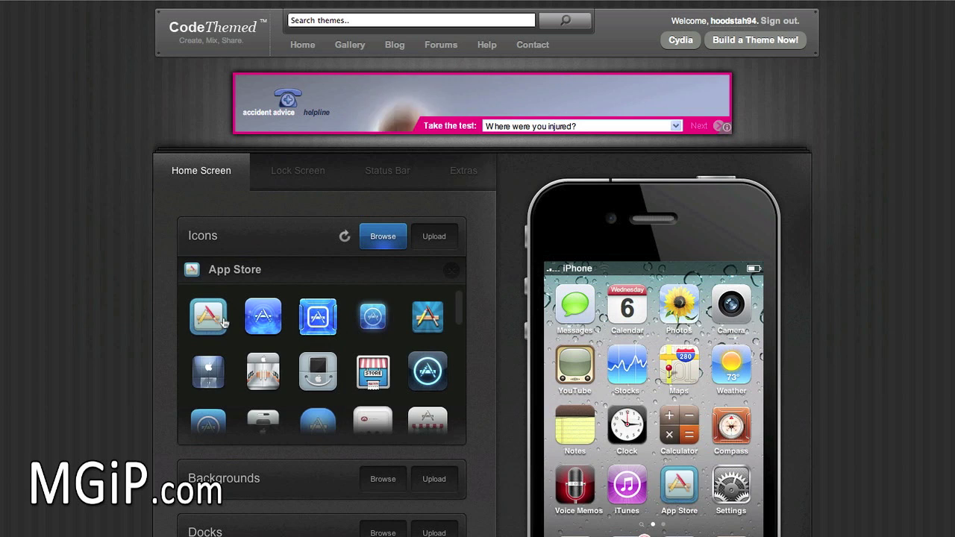
click(452, 270)
scroll(410, 347, down, 3)
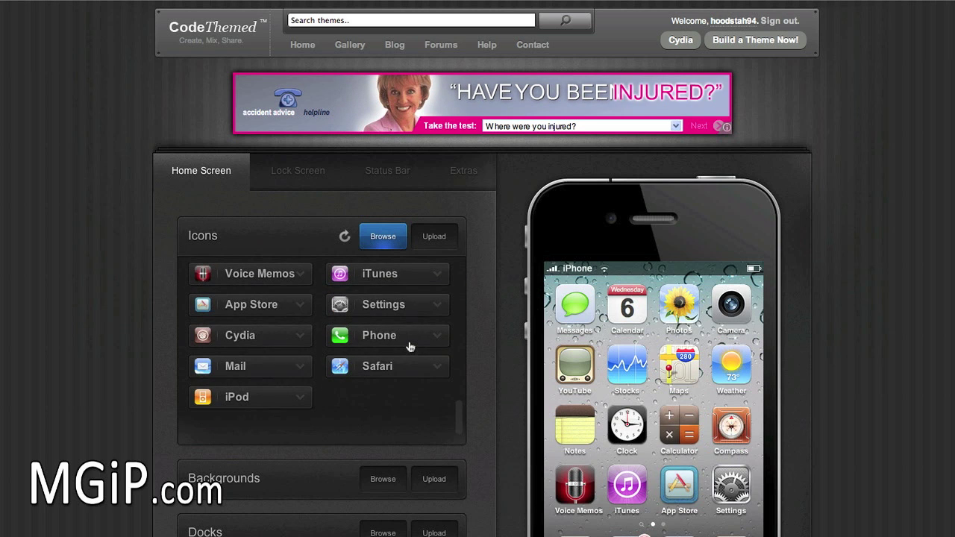
scroll(410, 347, up, 3)
scroll(410, 347, down, 3)
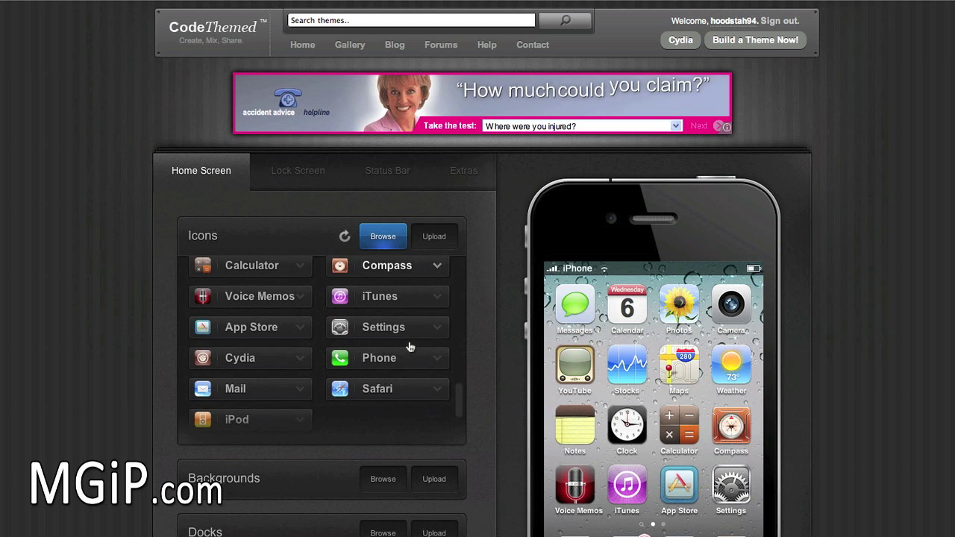
scroll(410, 347, down, 1)
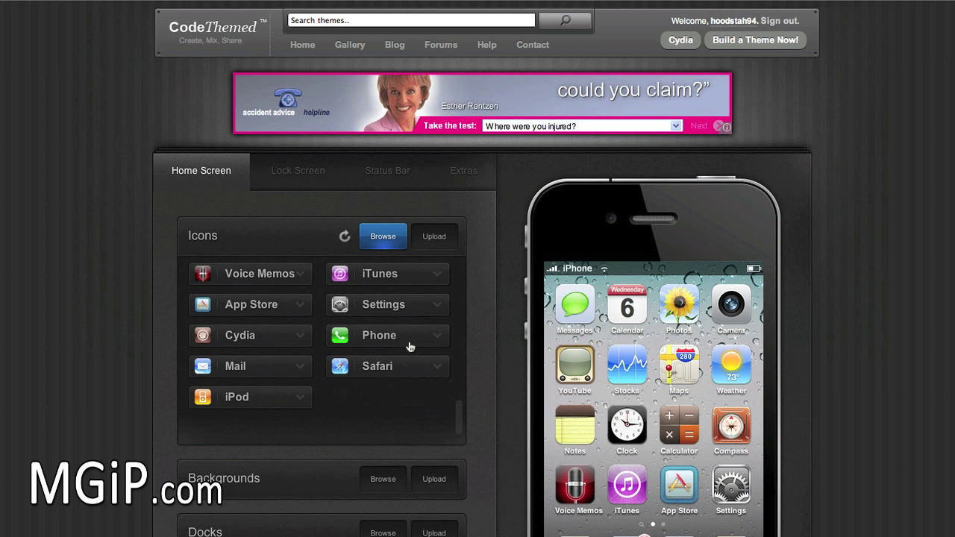
Rotate the preview's icons 90° four times, cycling them back to upright.
click(345, 238)
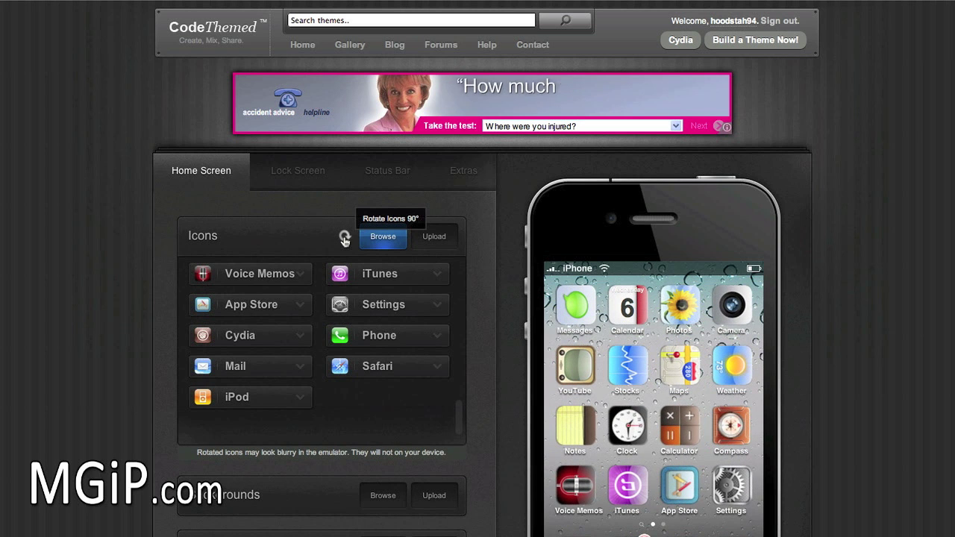
click(345, 238)
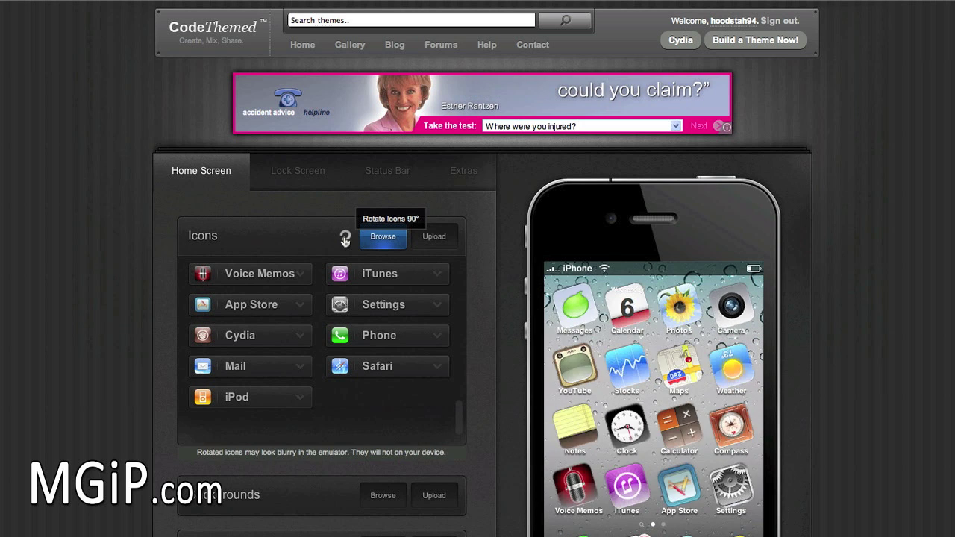
click(345, 238)
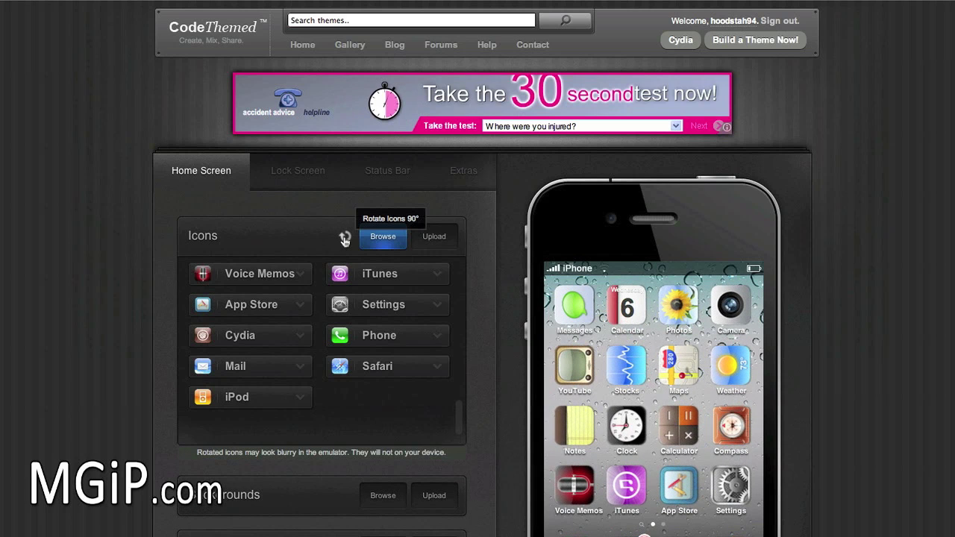
click(345, 238)
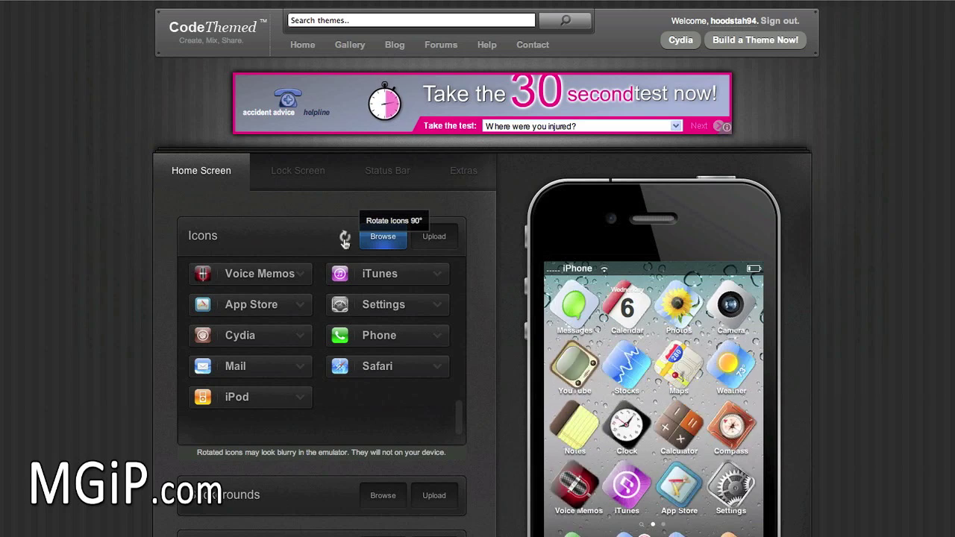